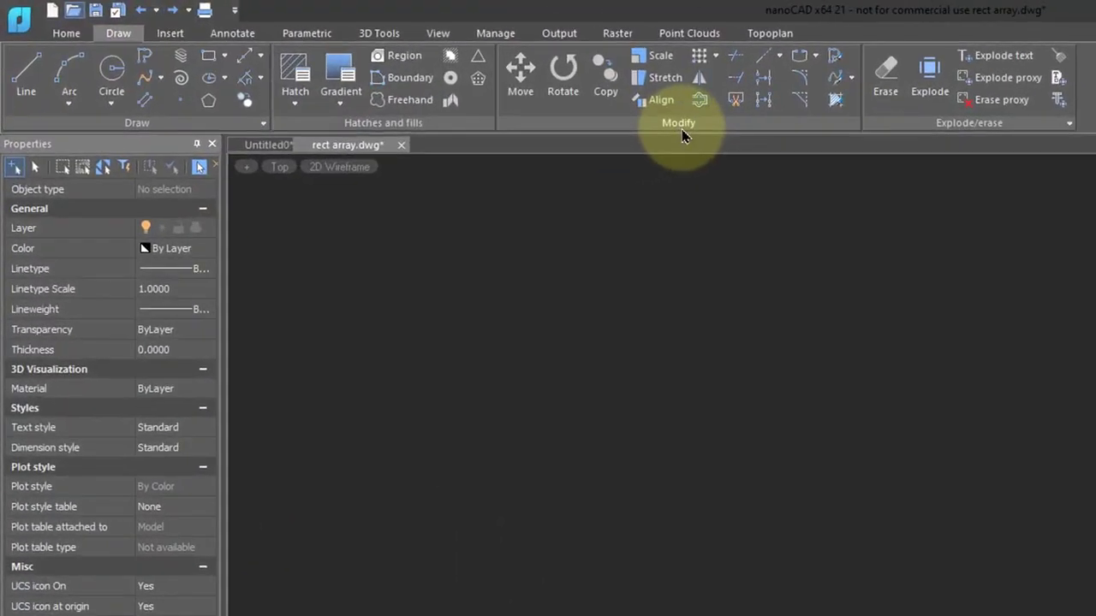
# Step: Start the Rectangular Array command from the Modify panel's Array drop-down
pyautogui.click(720, 57)
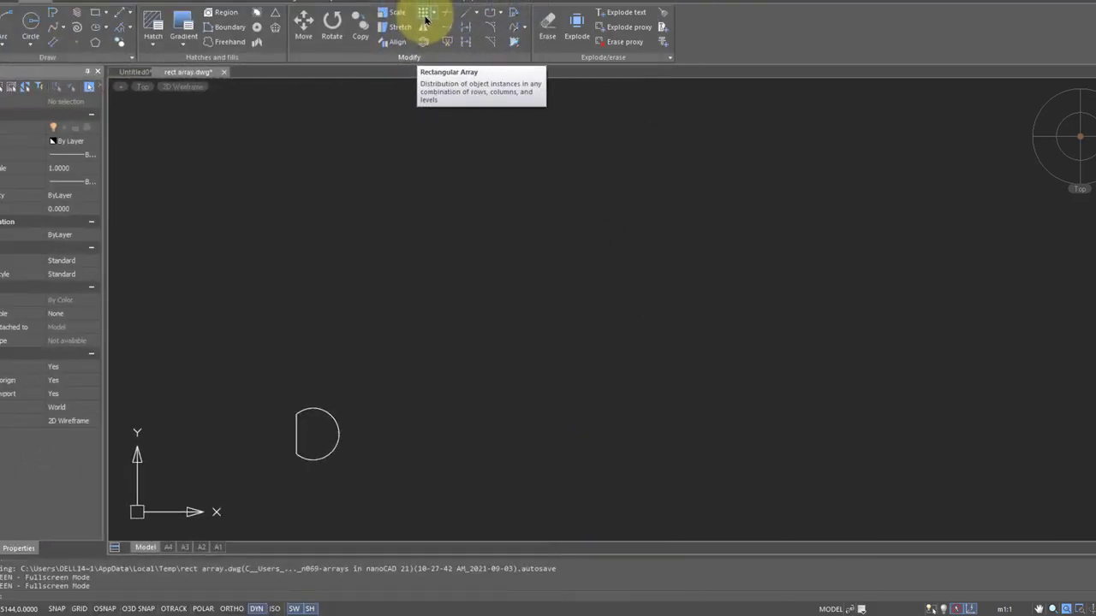
pyautogui.click(424, 14)
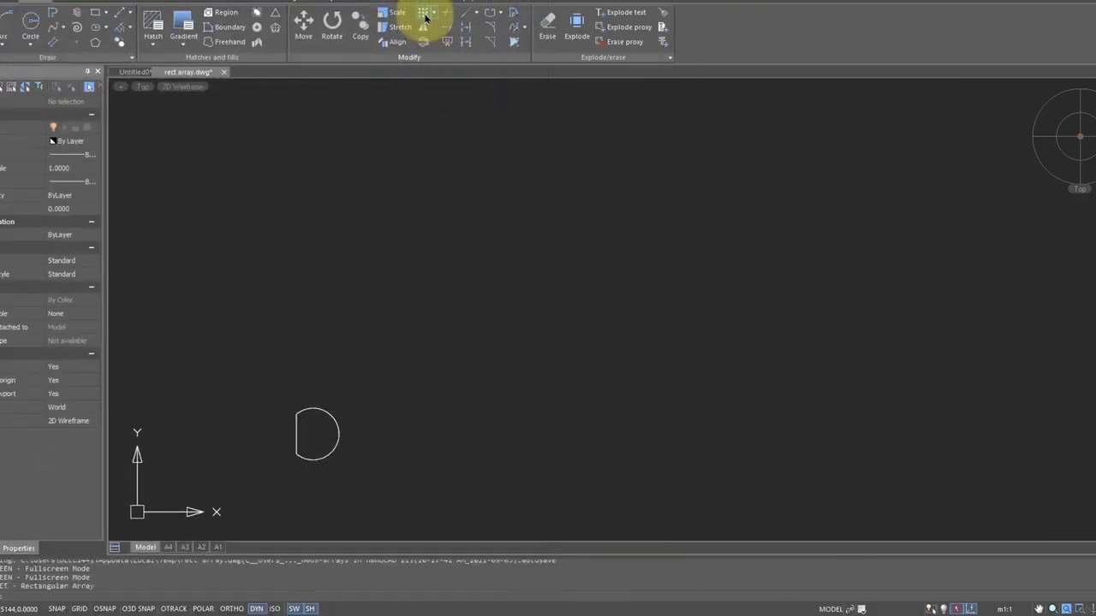
# Step: Select the D shape and accept the default 4×3 rectangular array
pyautogui.click(335, 419)
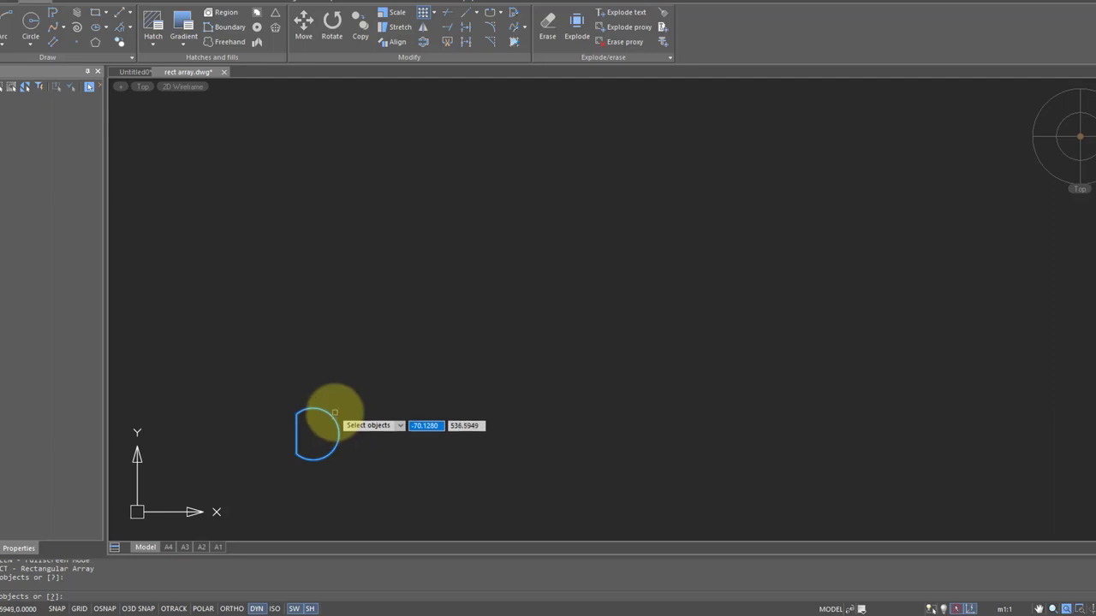
pyautogui.press('Return')
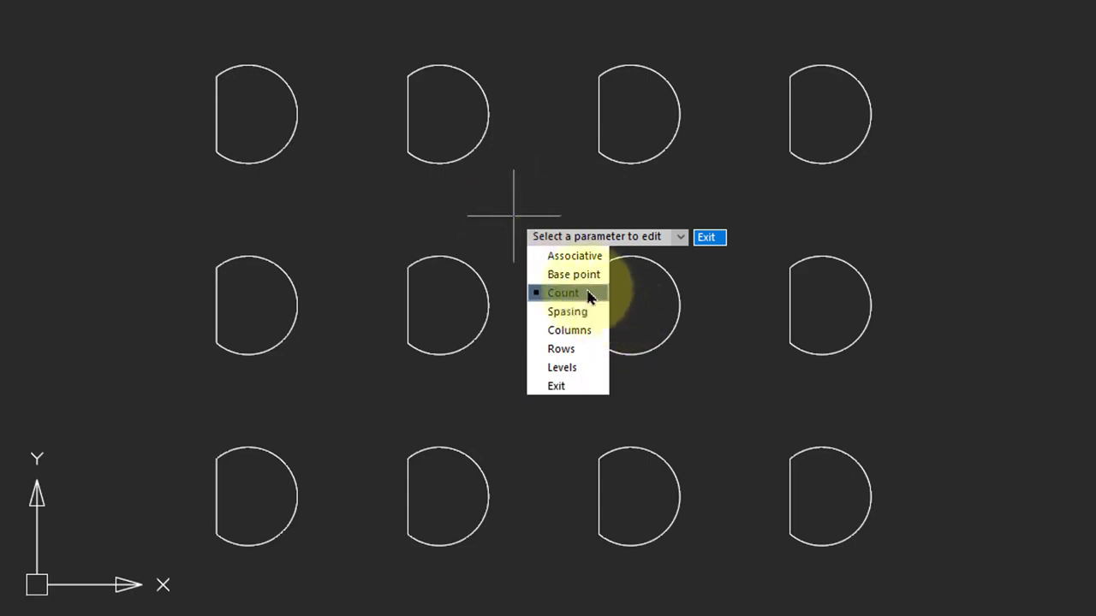
# Step: Set the array count to 6 columns and 2 rows
pyautogui.click(587, 294)
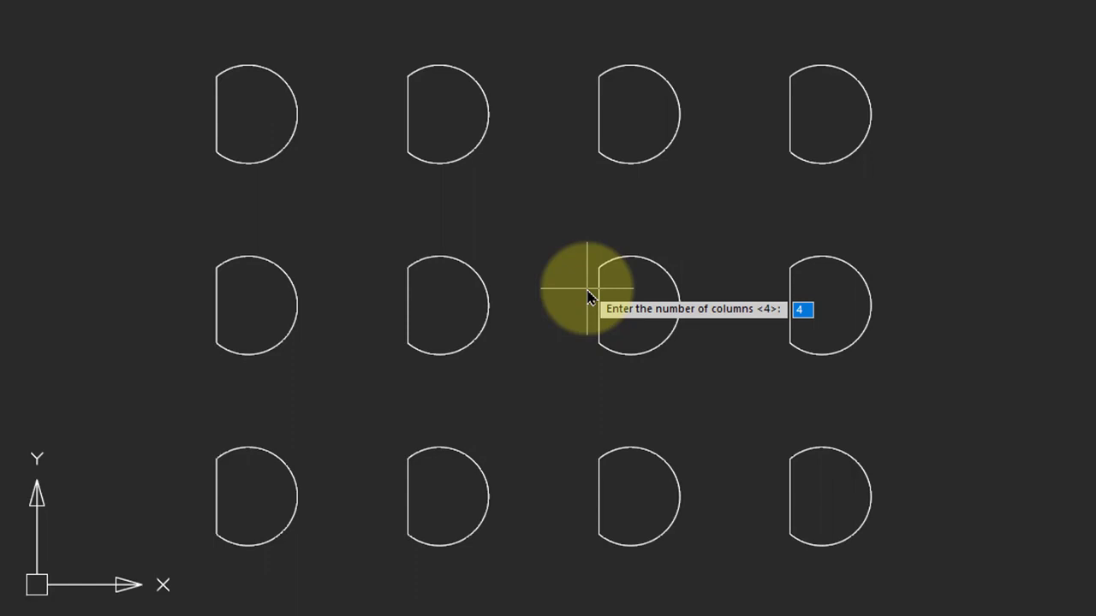
pyautogui.write('6')
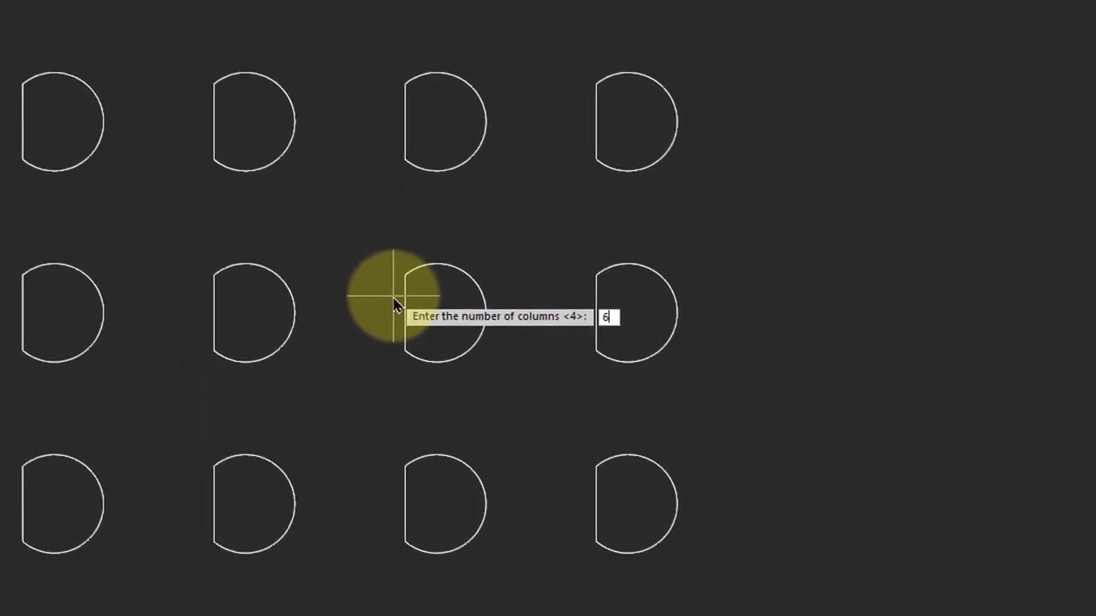
pyautogui.press('Return')
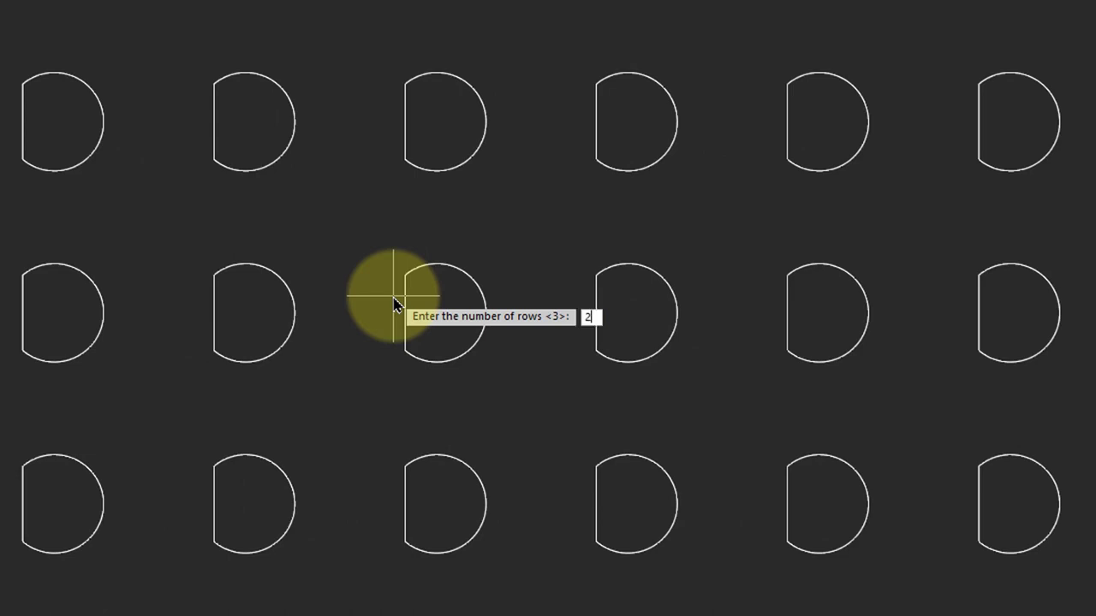
pyautogui.write('2')
pyautogui.press('Return')
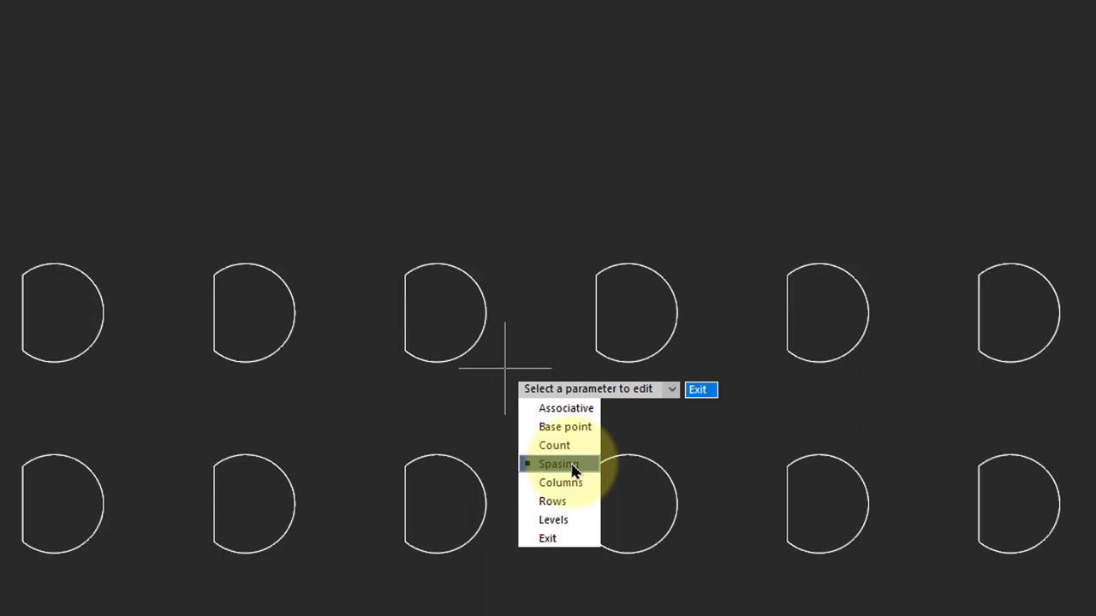
# Step: Set column spacing to 100 and row spacing to 50, then finish the command
pyautogui.click(572, 466)
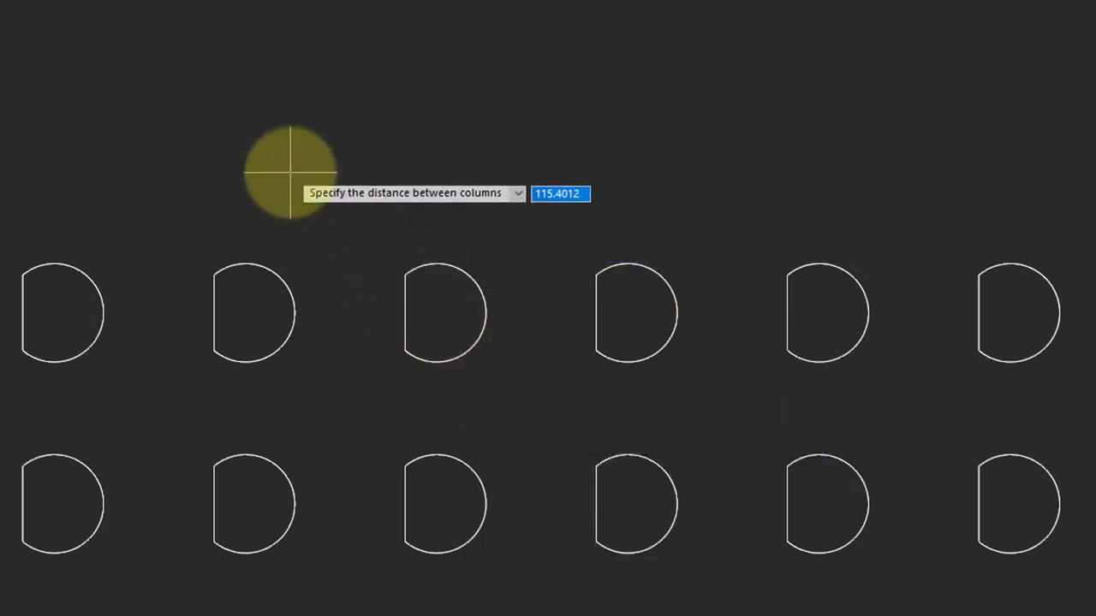
pyautogui.press('Return')
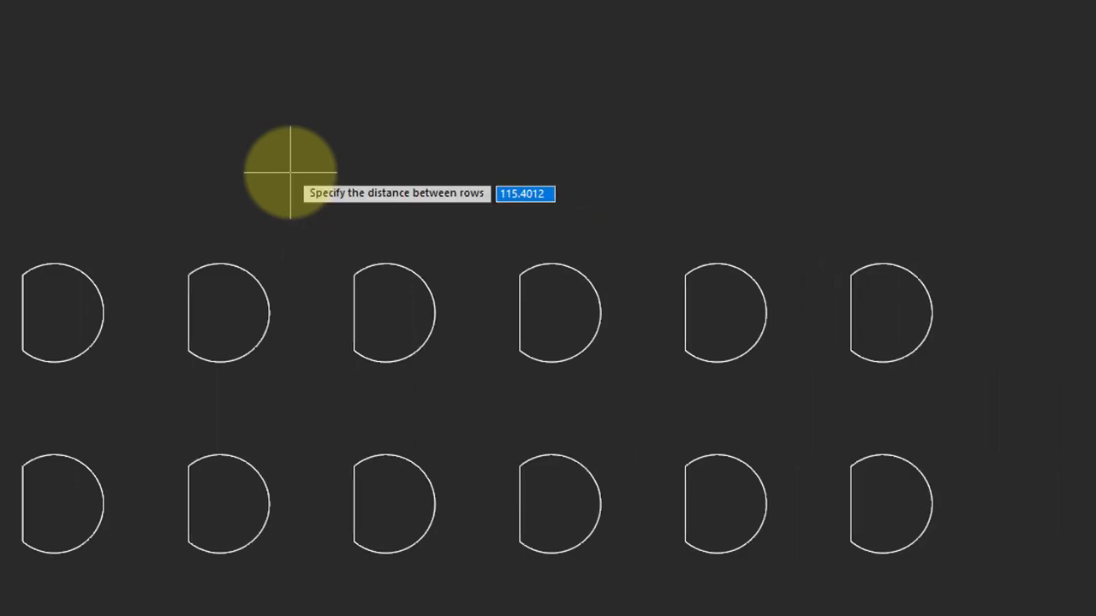
pyautogui.write('5')
pyautogui.press('Return')
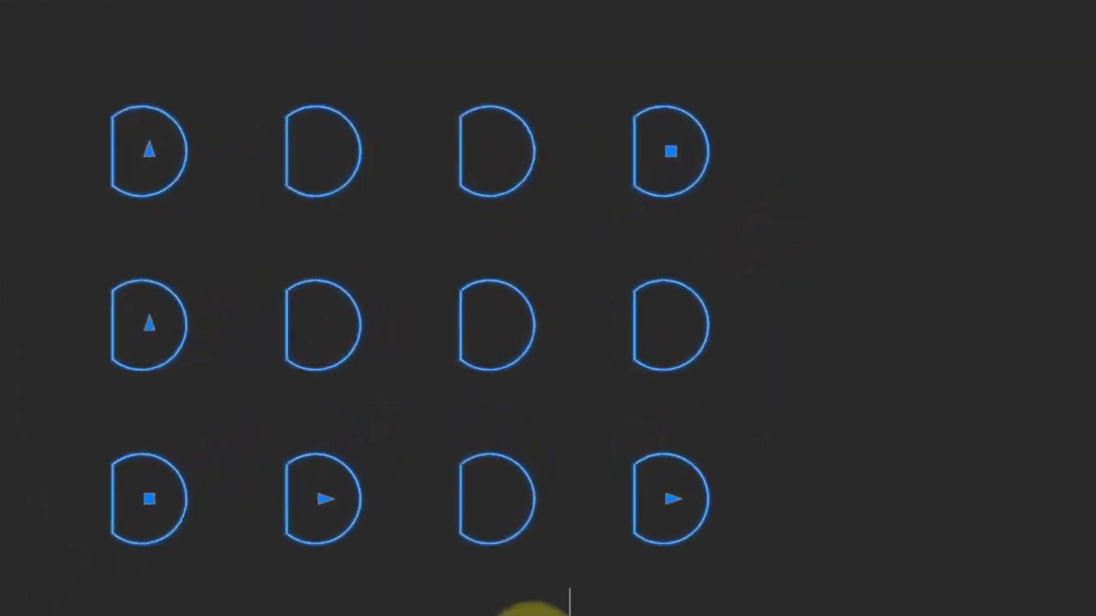
# Step: Move the whole array by its base grip to a new position
pyautogui.click(149, 498)
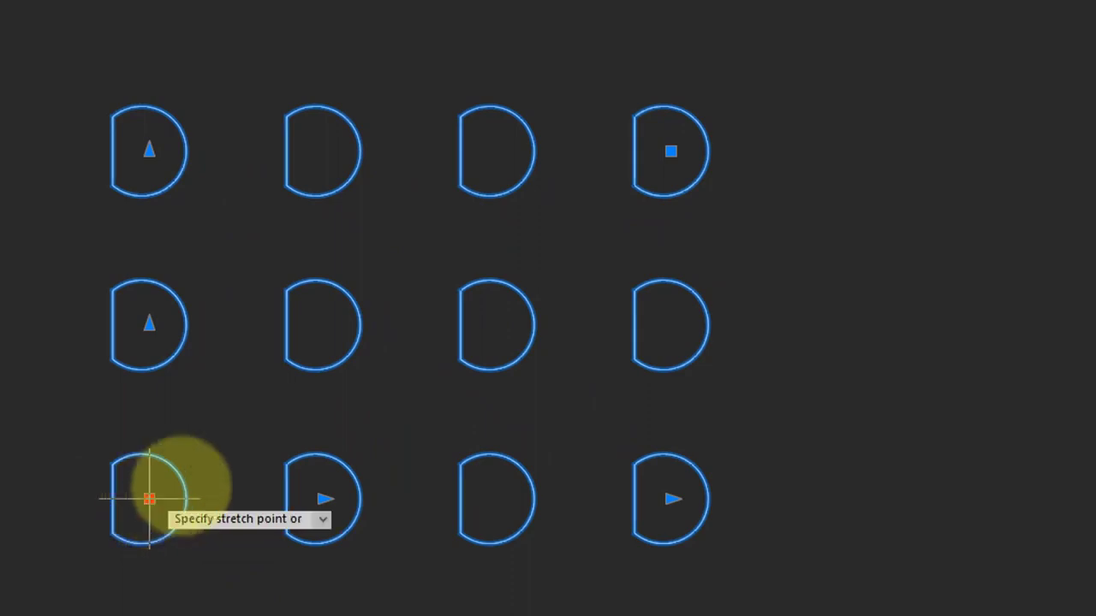
pyautogui.click(402, 465)
pyautogui.moveTo(401, 465)
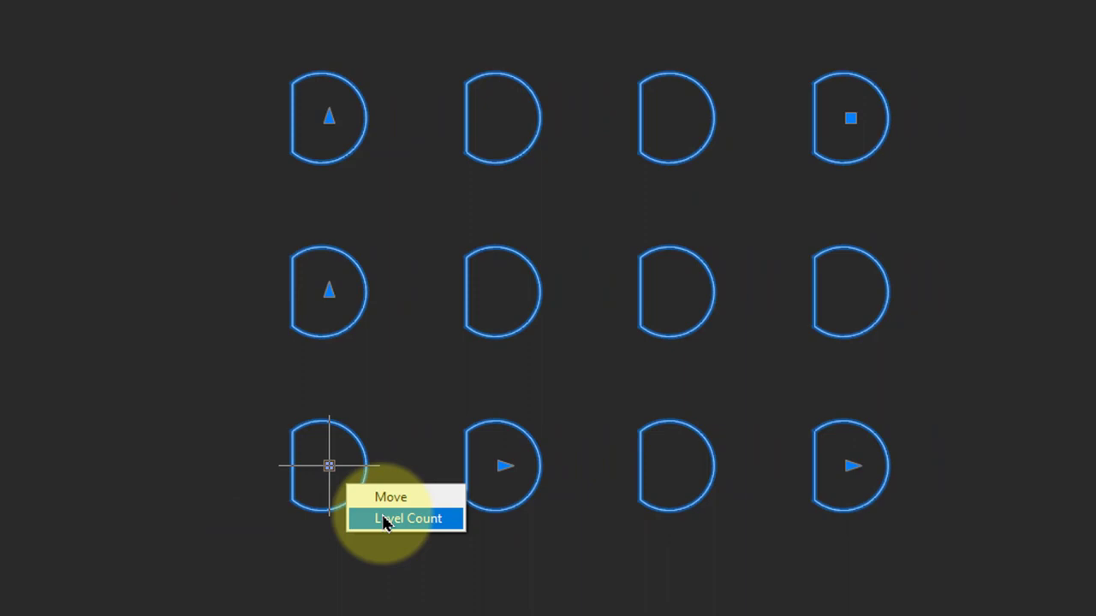
# Step: Leave the array at one level, checking it in 3D before returning to Top view
pyautogui.click(385, 520)
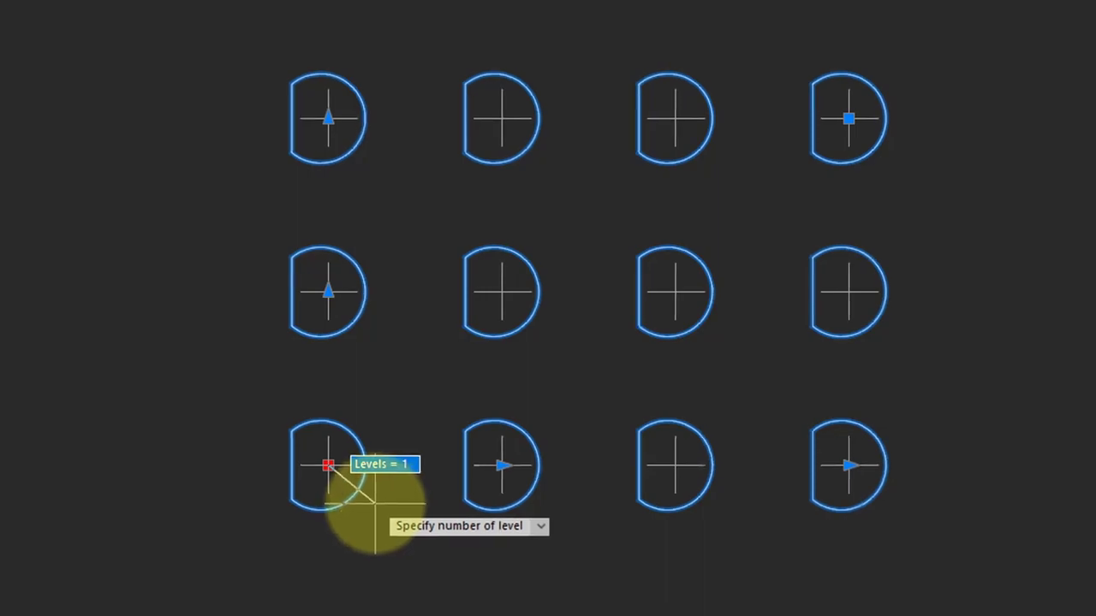
pyautogui.press('Escape')
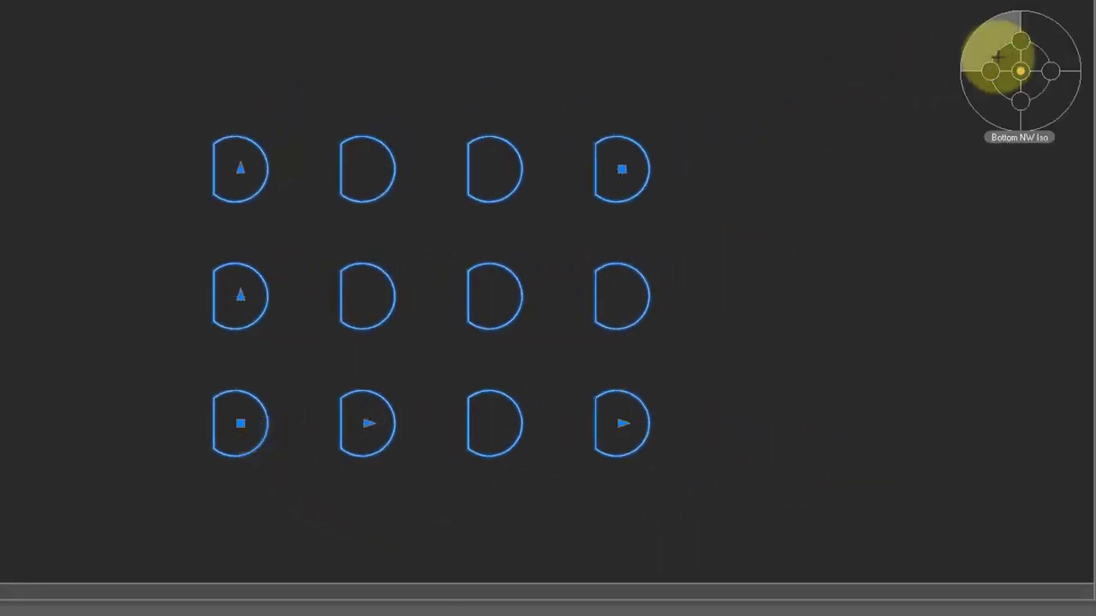
pyautogui.click(1048, 47)
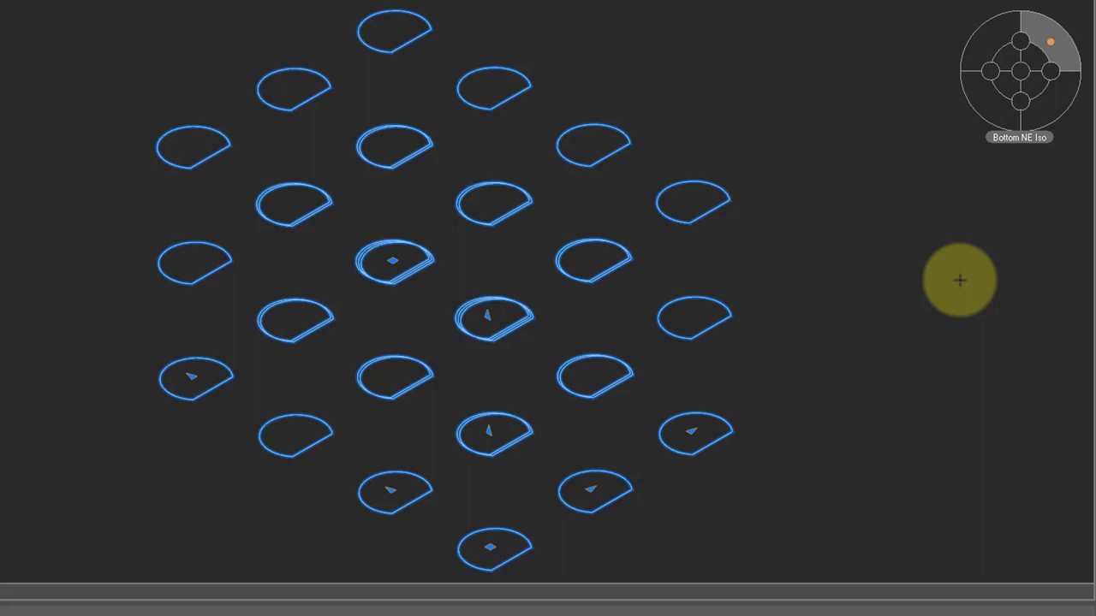
pyautogui.click(1021, 66)
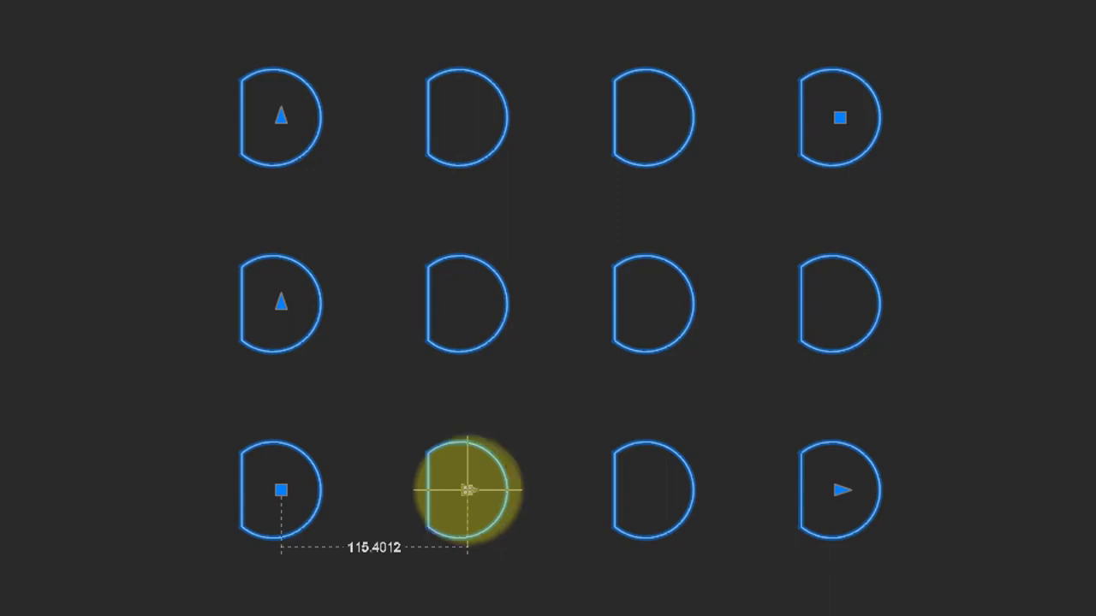
pyautogui.click(466, 489)
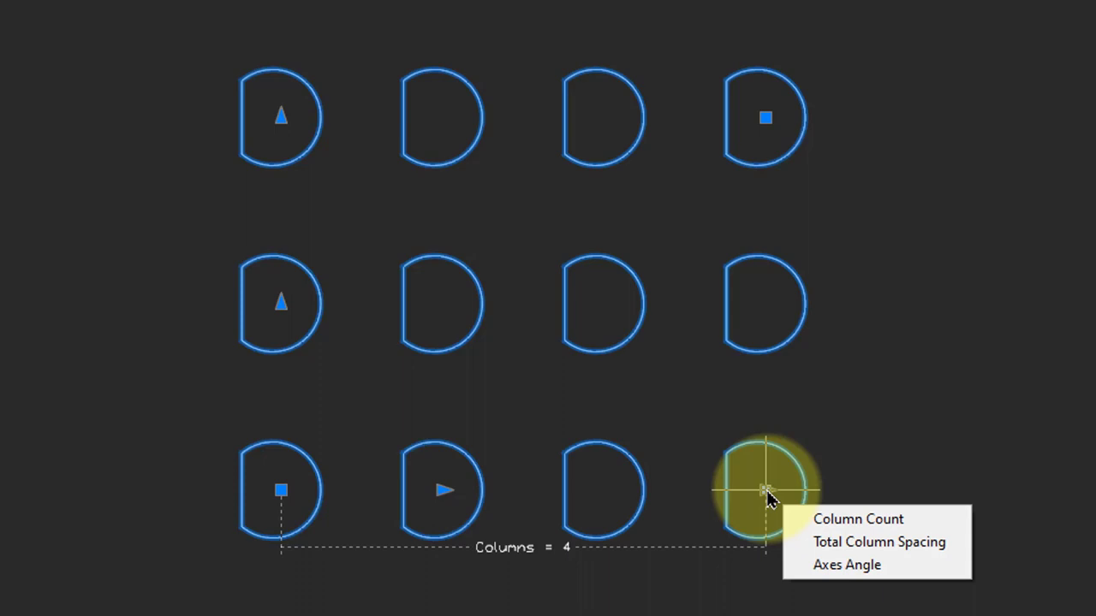
pyautogui.click(766, 495)
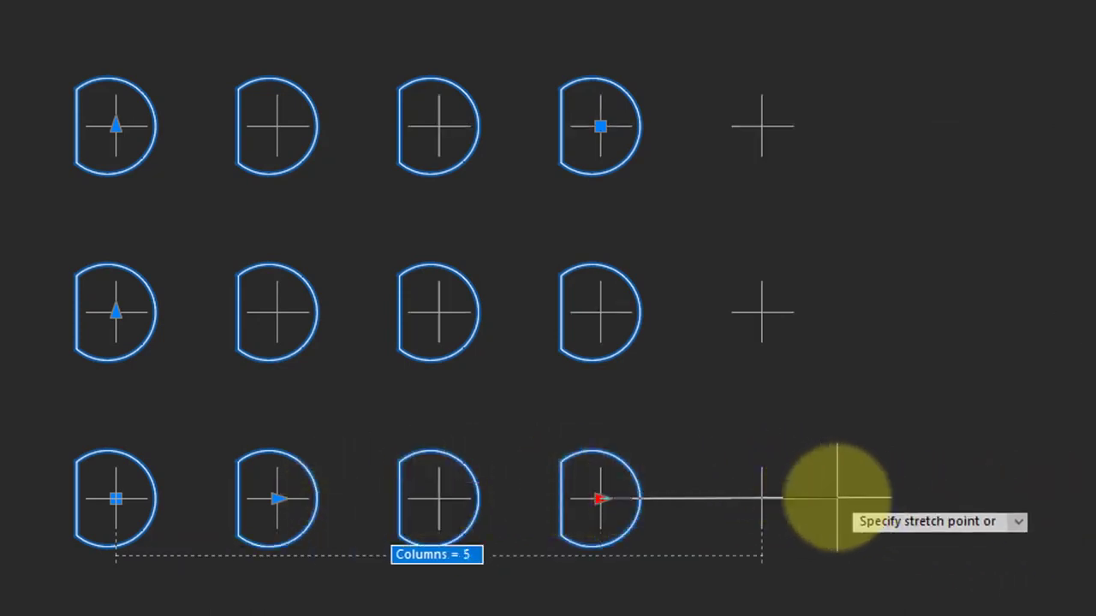
pyautogui.click(764, 498)
pyautogui.moveTo(765, 505)
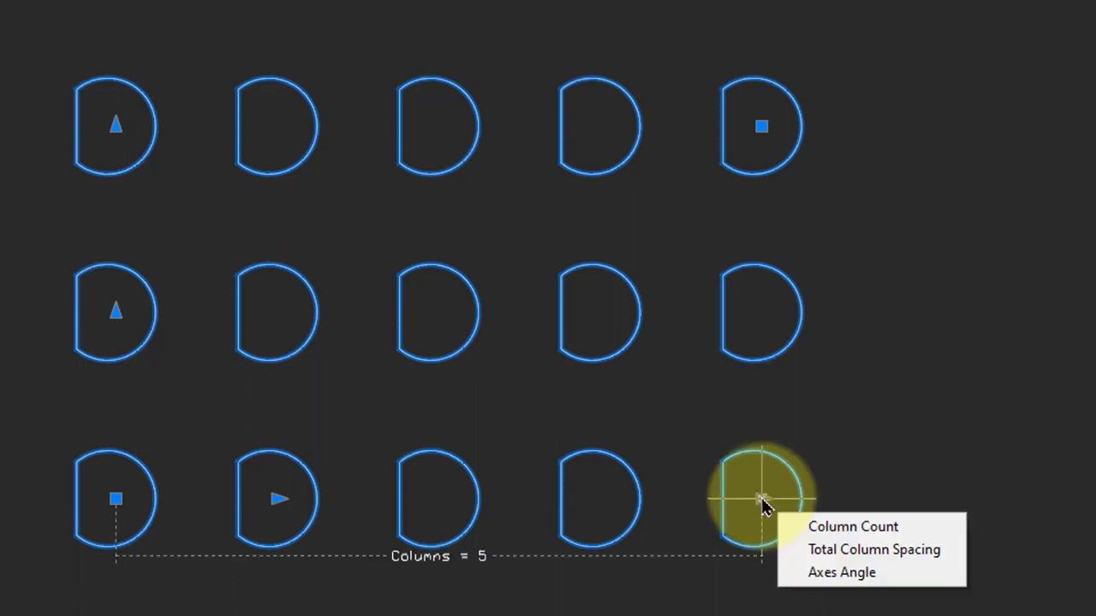
pyautogui.click(830, 576)
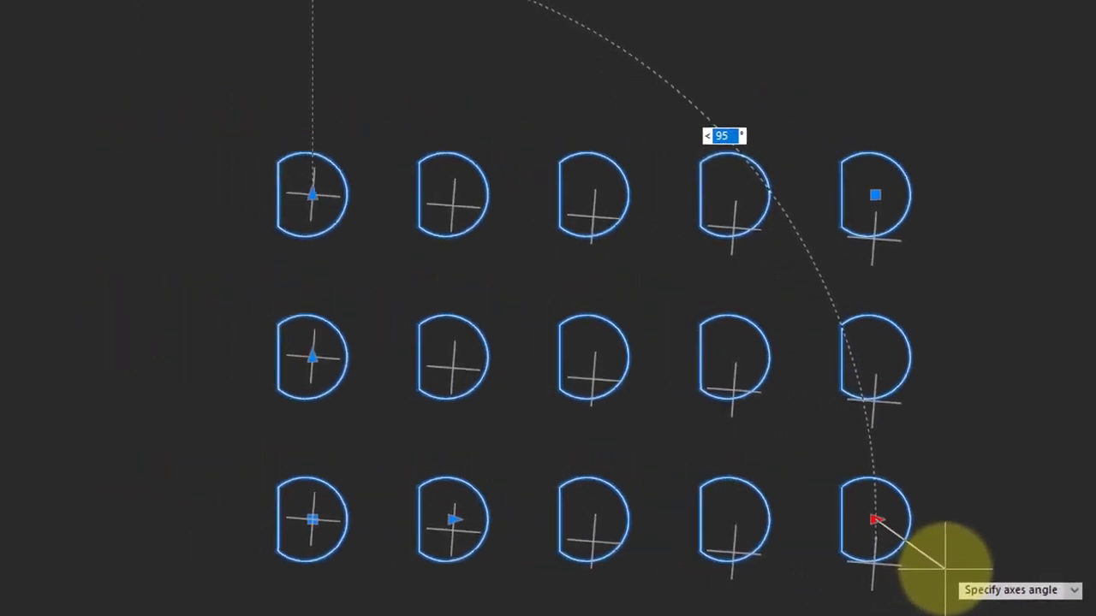
pyautogui.press('Escape')
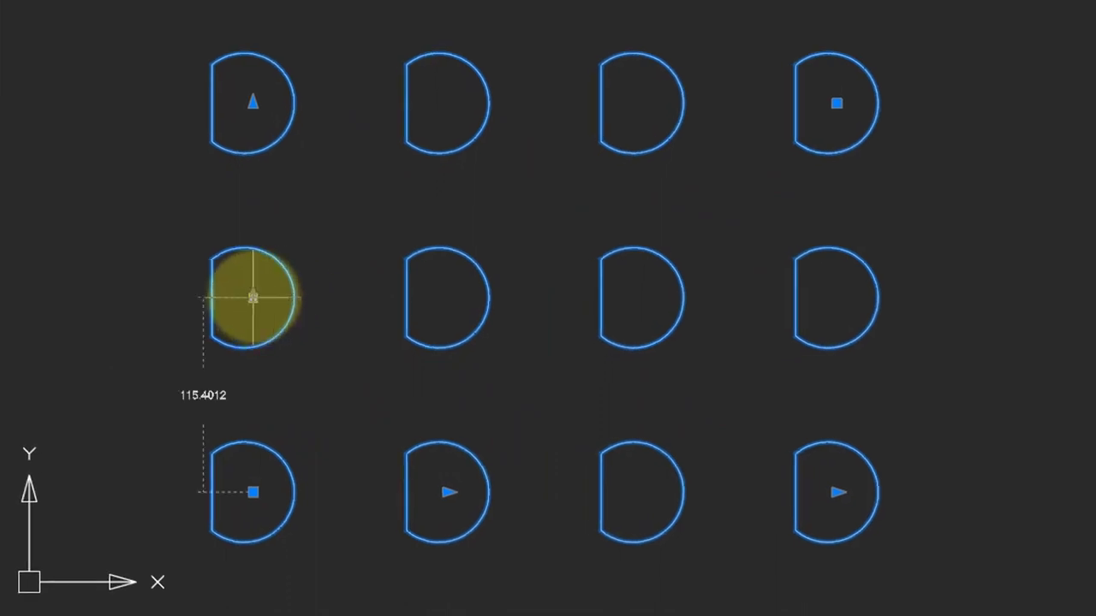
# Step: Stretch the array's row grip upward to make it 4 columns by 4 rows
pyautogui.click(253, 297)
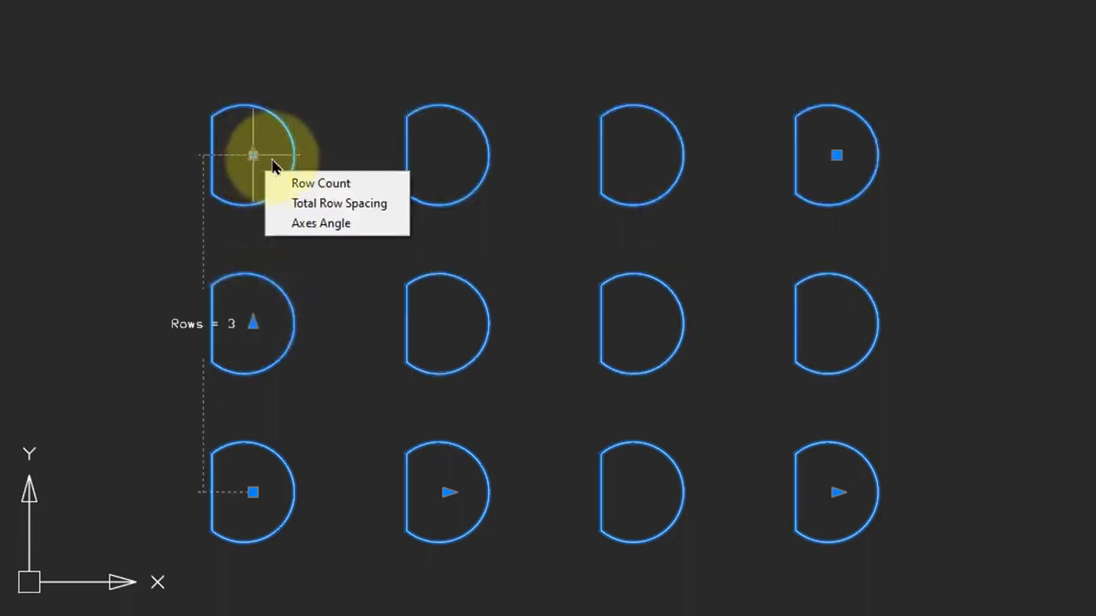
pyautogui.click(252, 155)
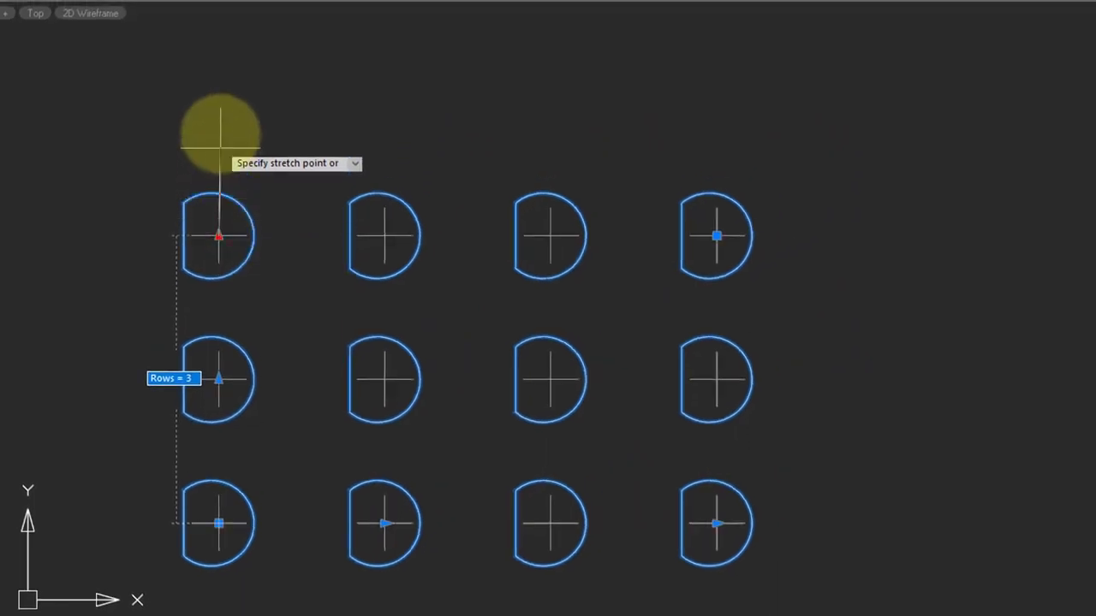
pyautogui.click(220, 77)
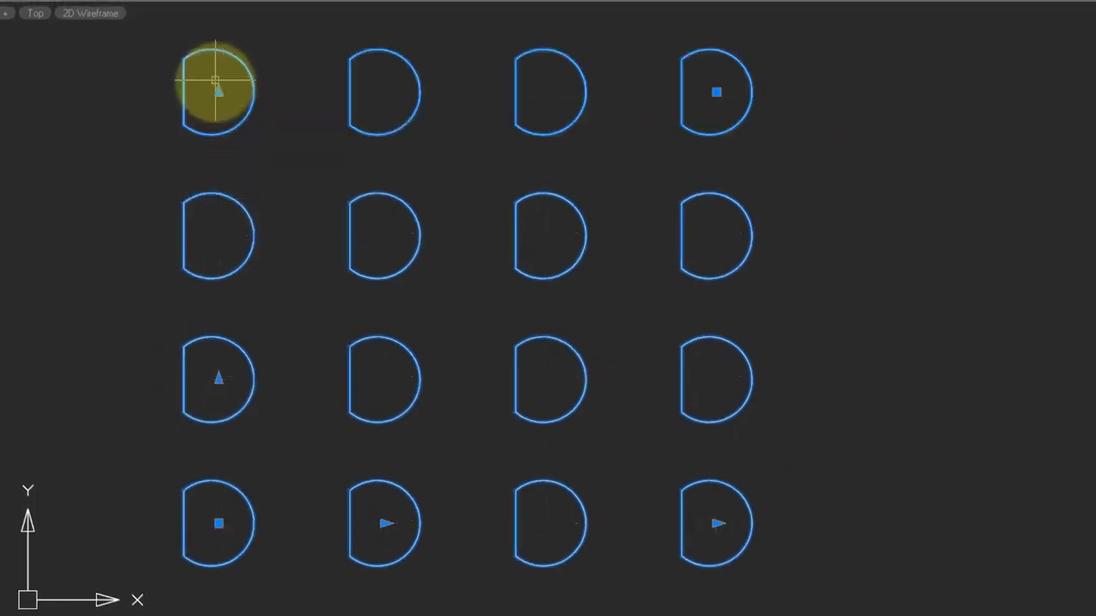
pyautogui.moveTo(218, 91)
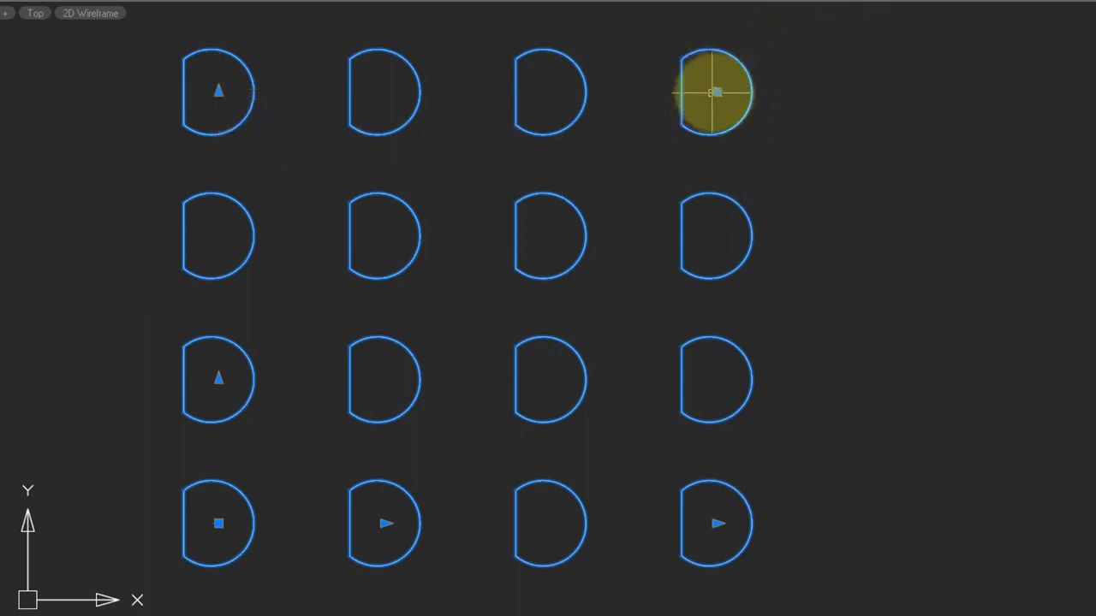
pyautogui.moveTo(719, 95)
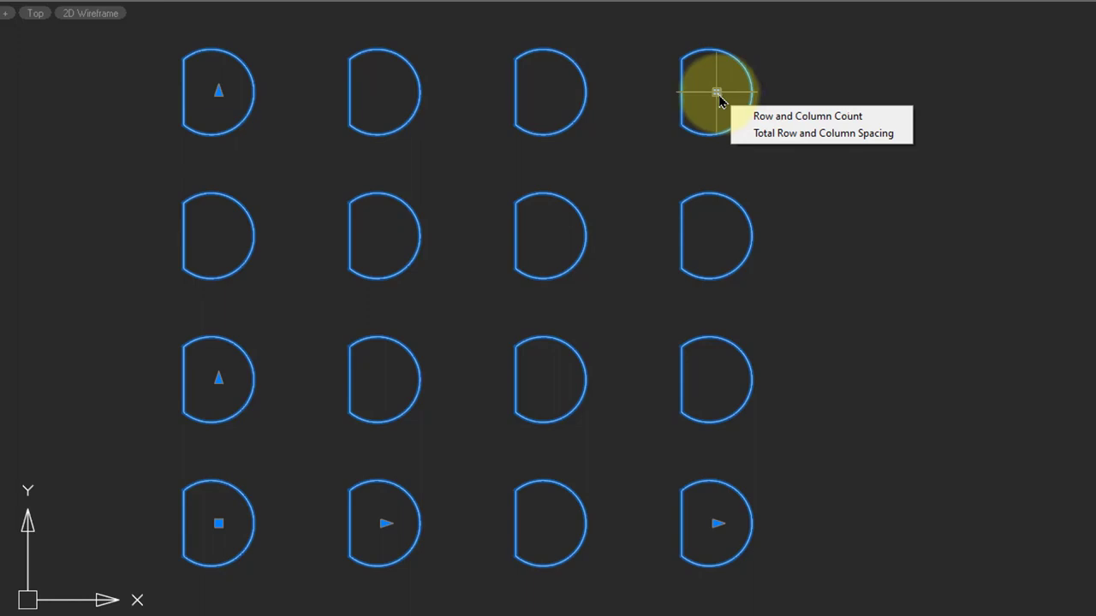
# Step: Return to the single D shape and bring up the Array type drop-down
pyautogui.click(717, 92)
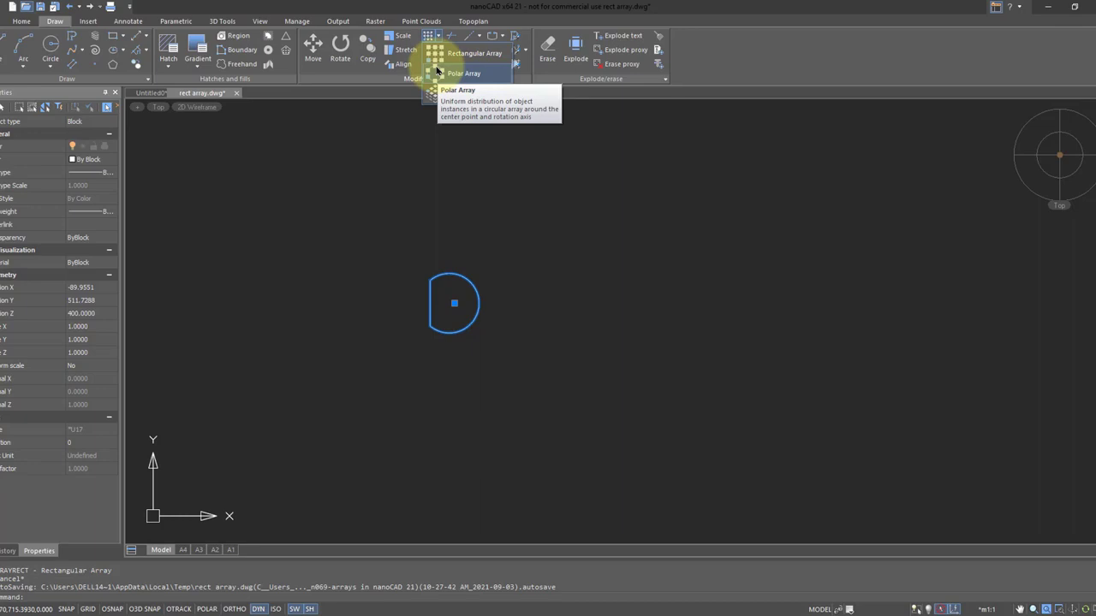
# Step: Create a 7-item polar array of the D shape centred to its right
pyautogui.click(447, 75)
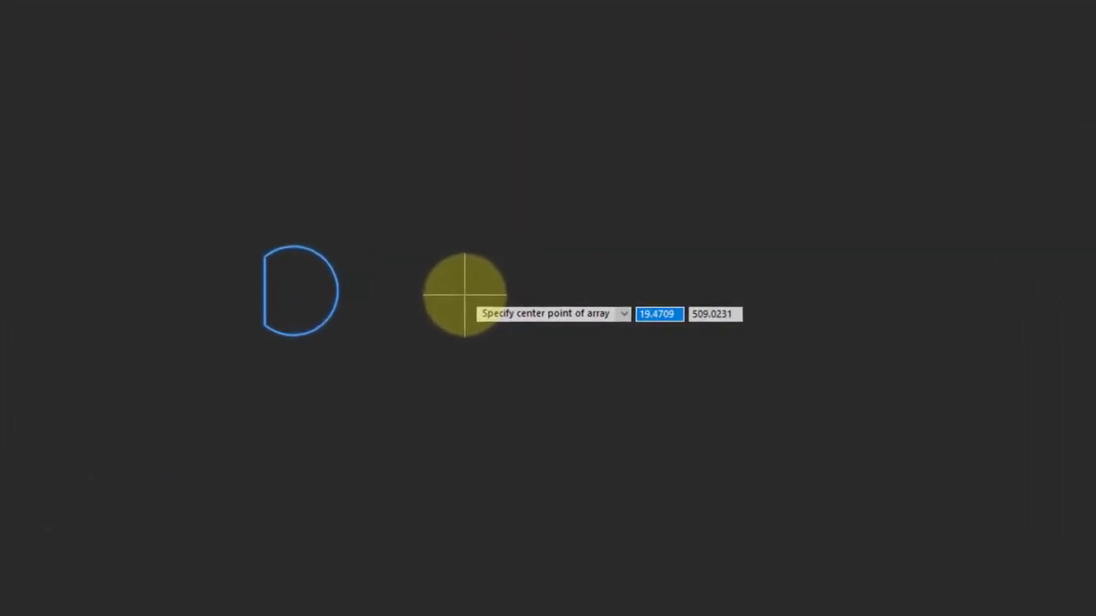
pyautogui.click(465, 295)
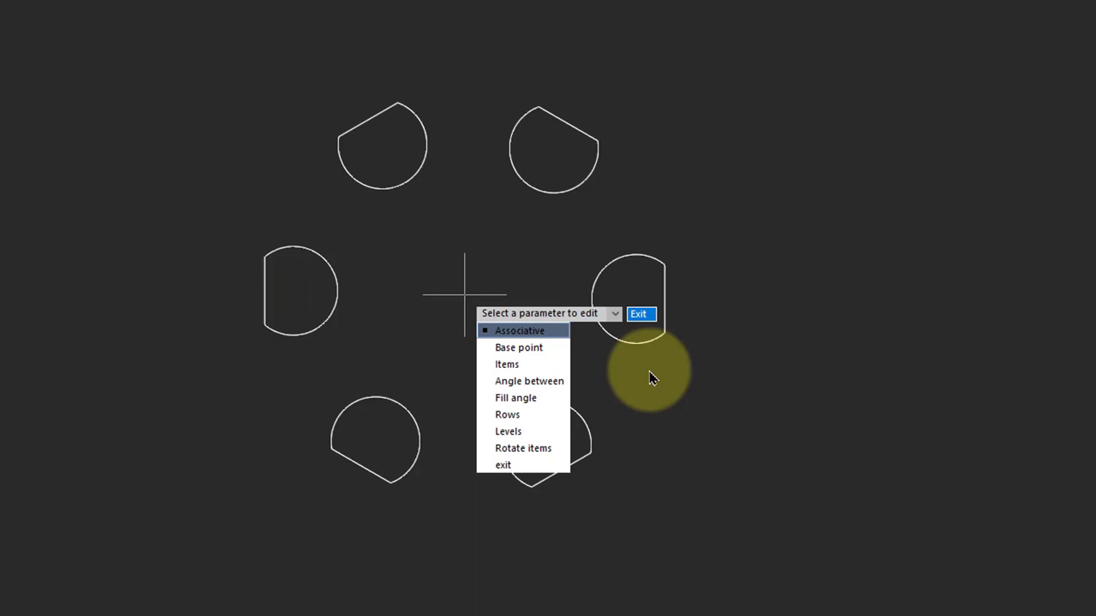
pyautogui.click(535, 368)
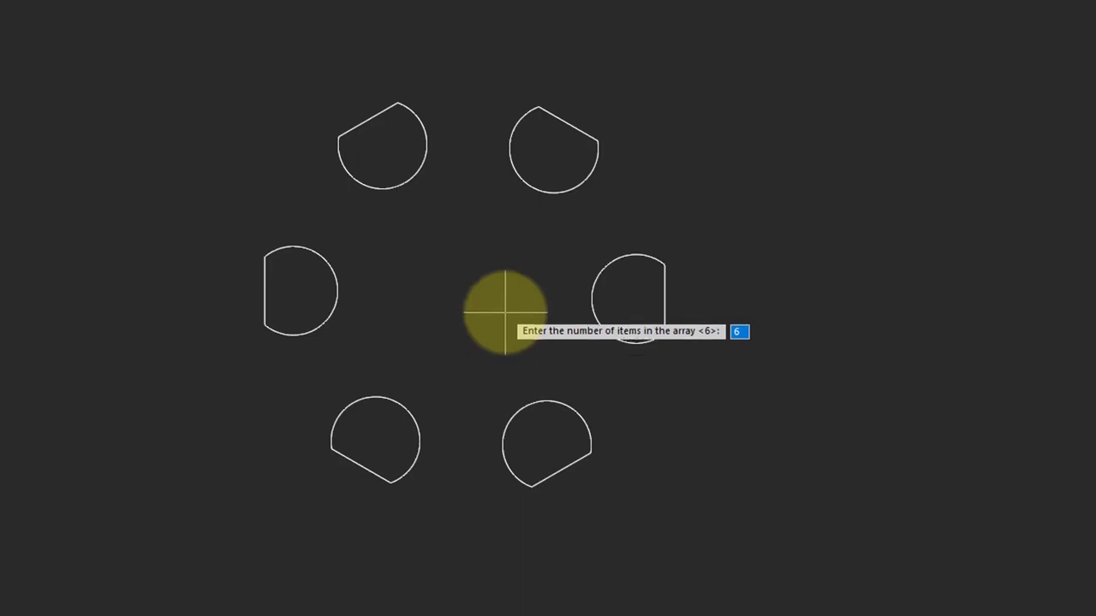
pyautogui.write('7')
pyautogui.press('Return')
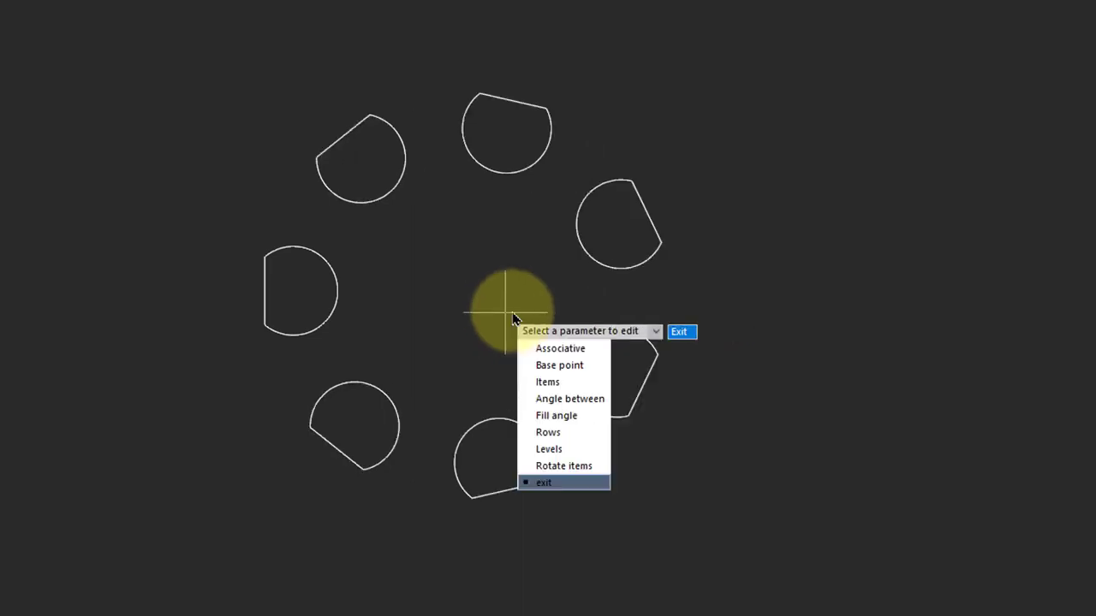
# Step: Give the polar array 2 rows, 100 apart with 100 elevation, checking it in 3D
pyautogui.click(554, 432)
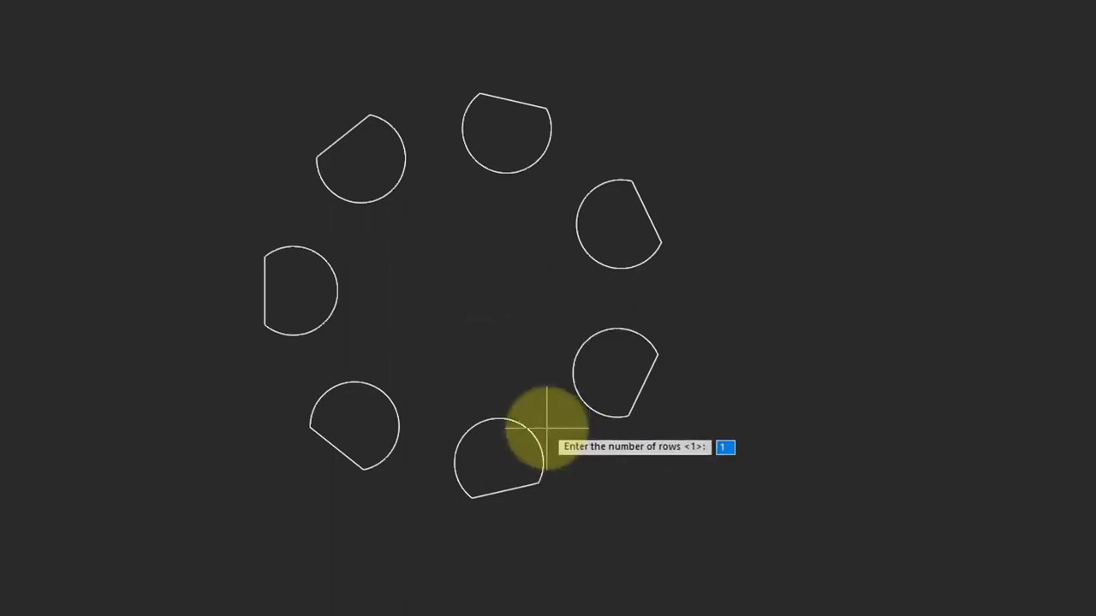
pyautogui.write('2')
pyautogui.press('Return')
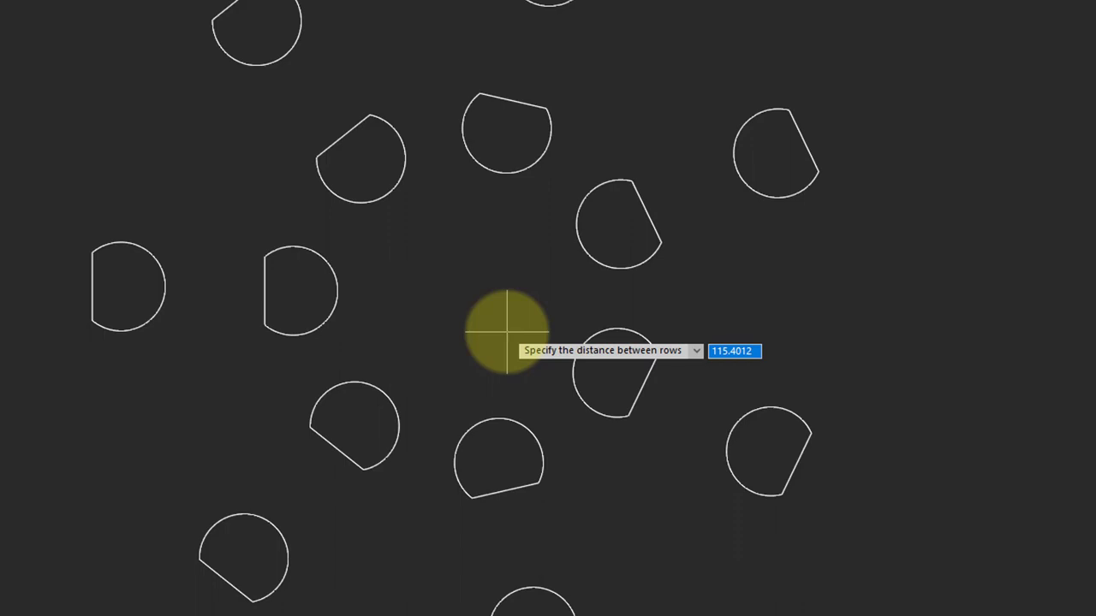
pyautogui.write('100')
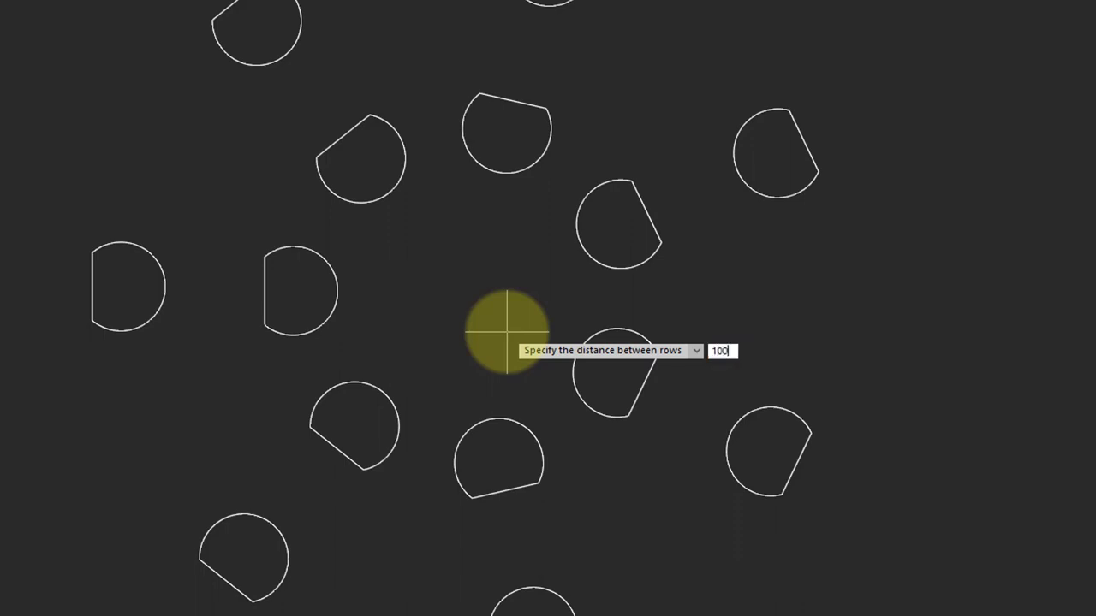
pyautogui.press('Return')
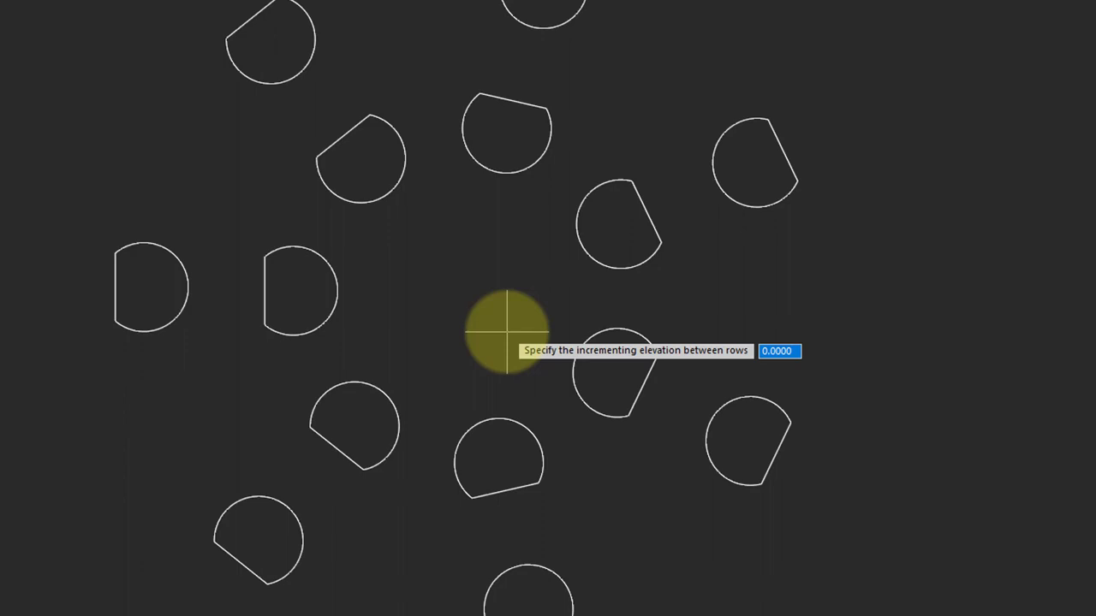
pyautogui.write('100')
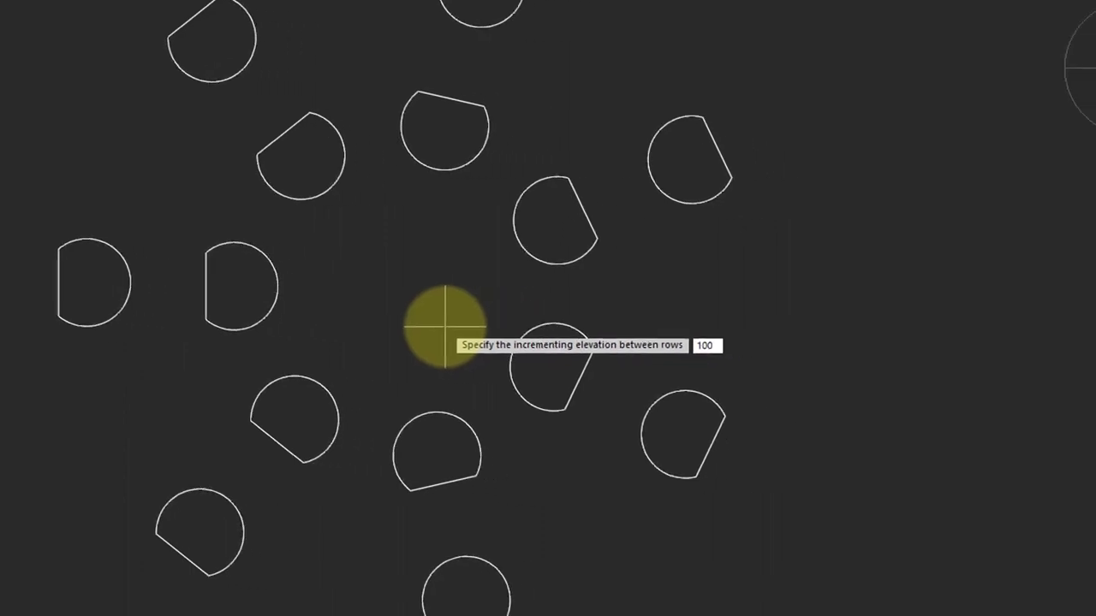
pyautogui.press('Return')
pyautogui.click(1047, 19)
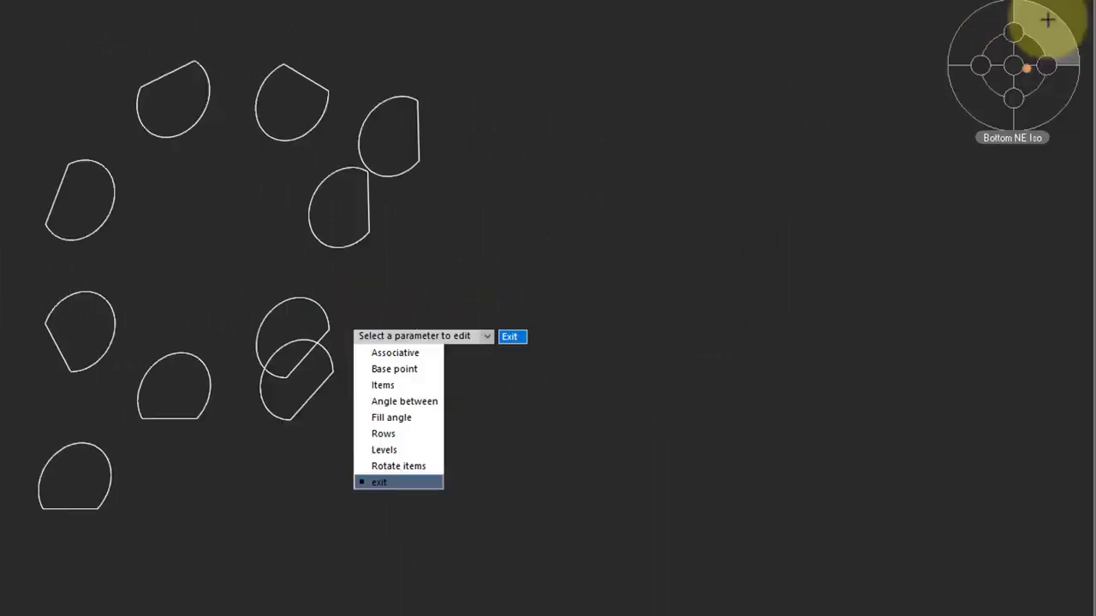
pyautogui.click(1014, 67)
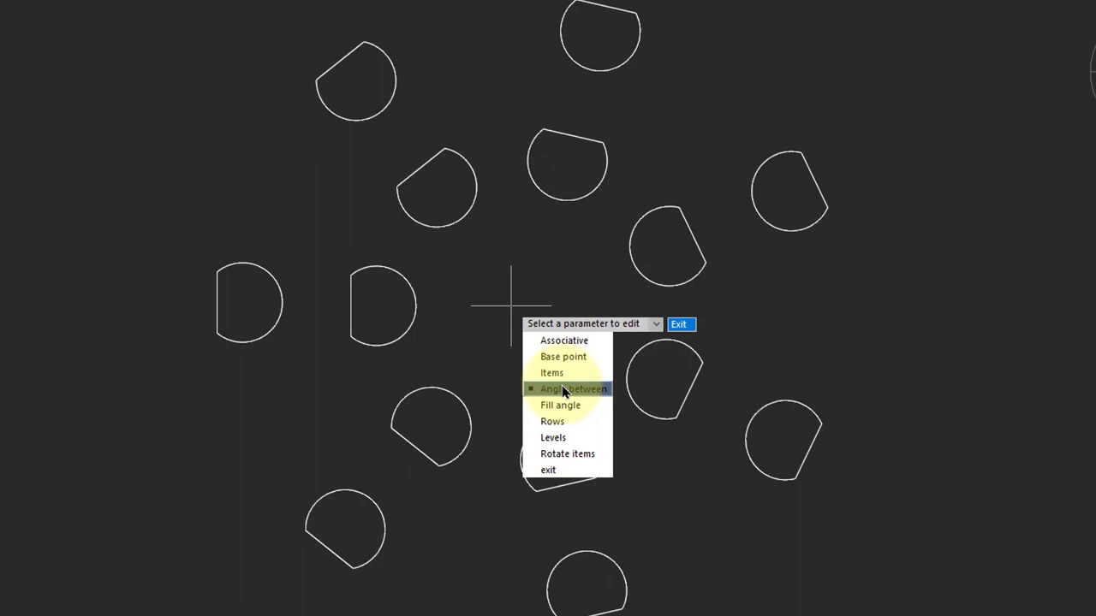
# Step: Set the angle between polar array items to 45°
pyautogui.click(563, 390)
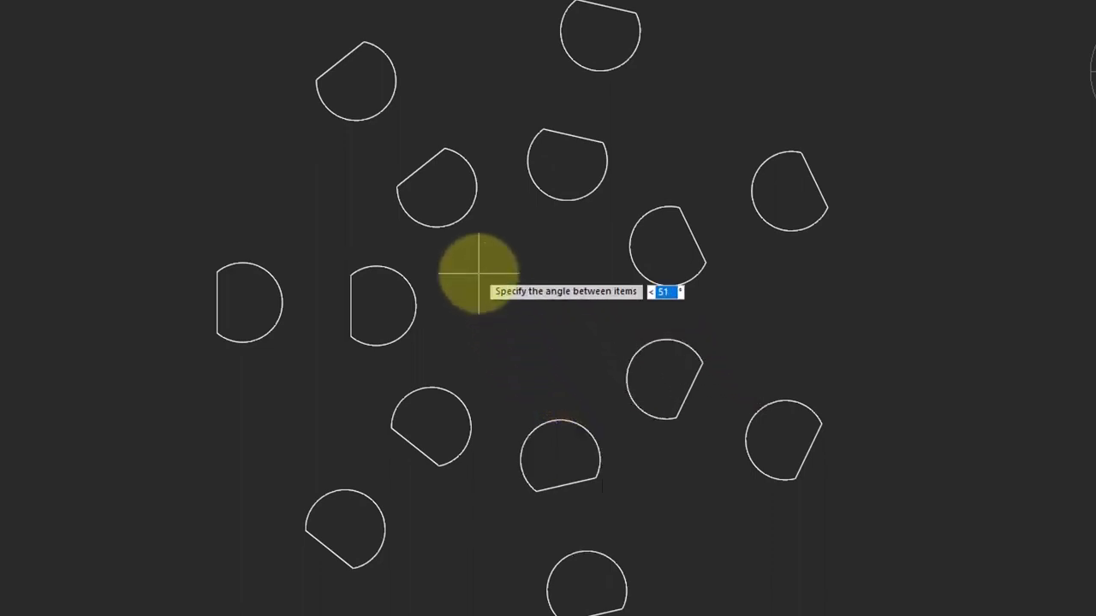
pyautogui.write('45')
pyautogui.press('Return')
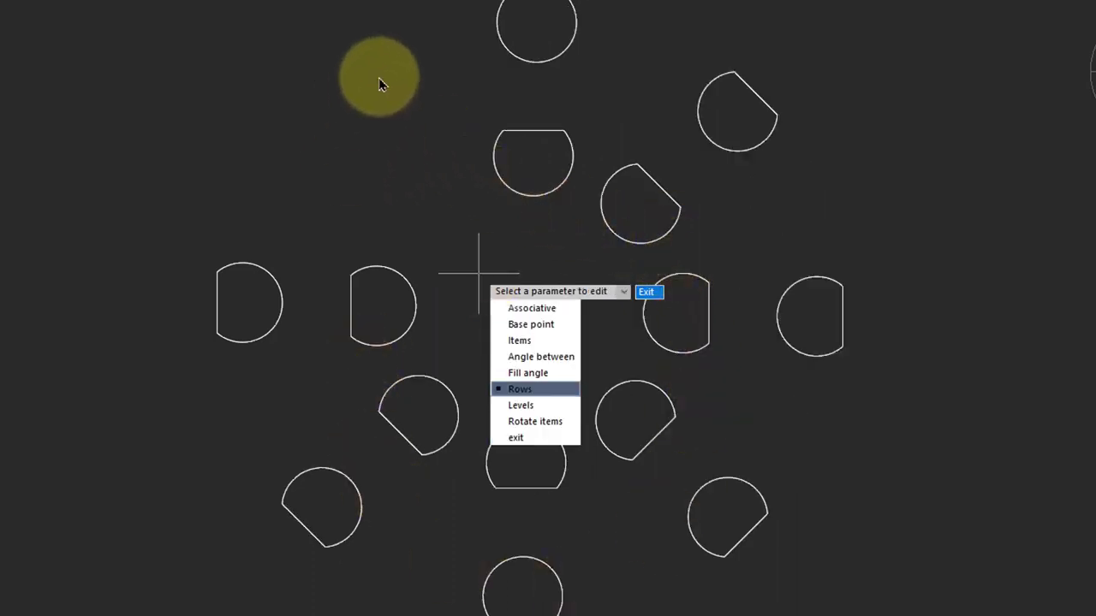
# Step: Set the polar array's fill angle to 360° with the F option
pyautogui.write('f')
pyautogui.press('Return')
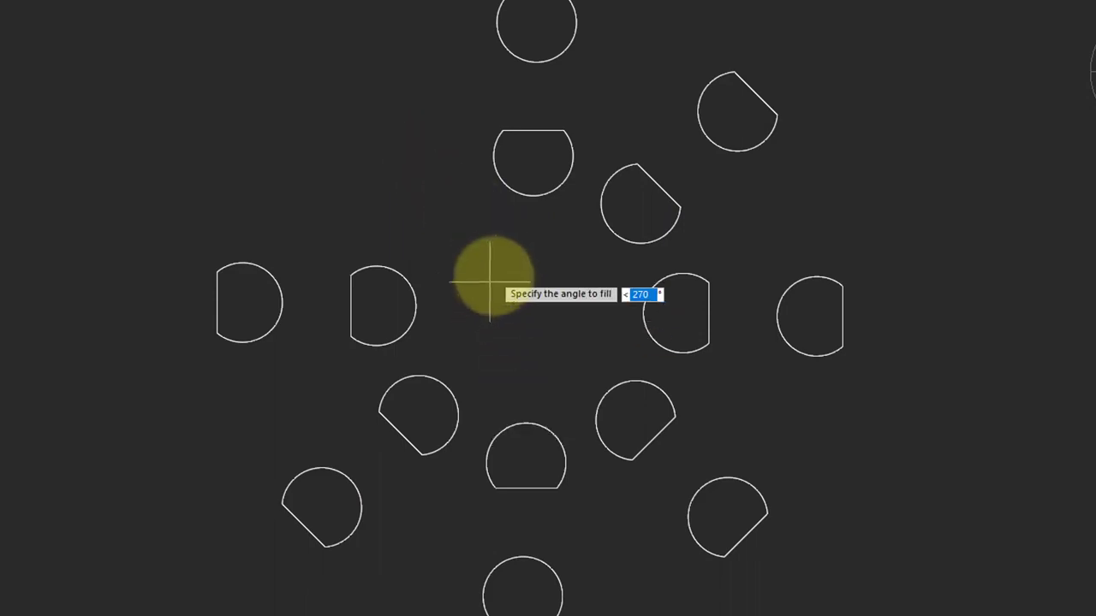
pyautogui.write('360')
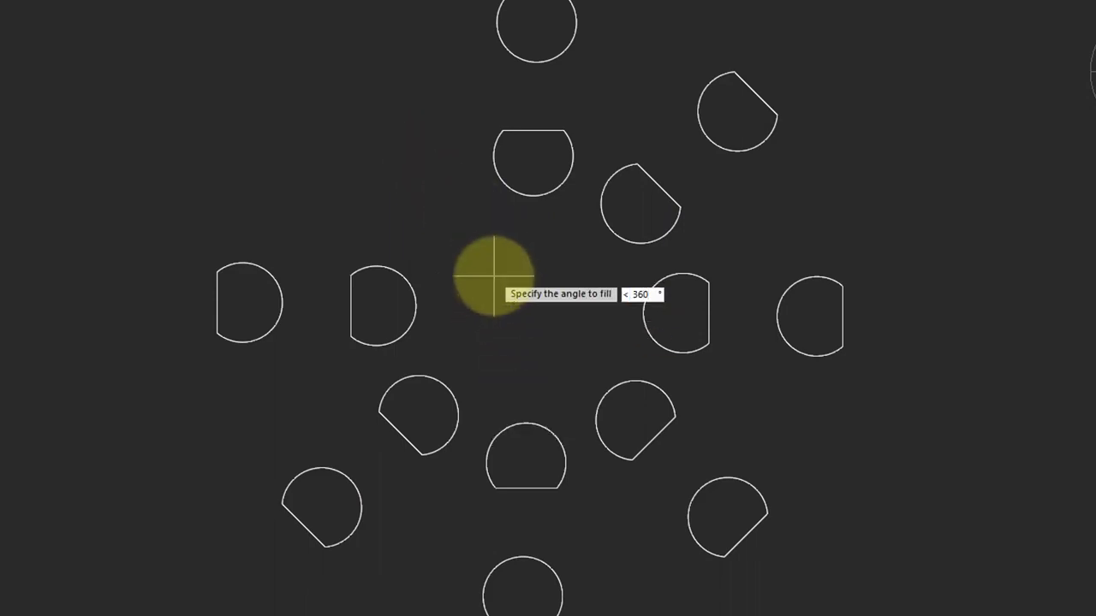
pyautogui.press('Return')
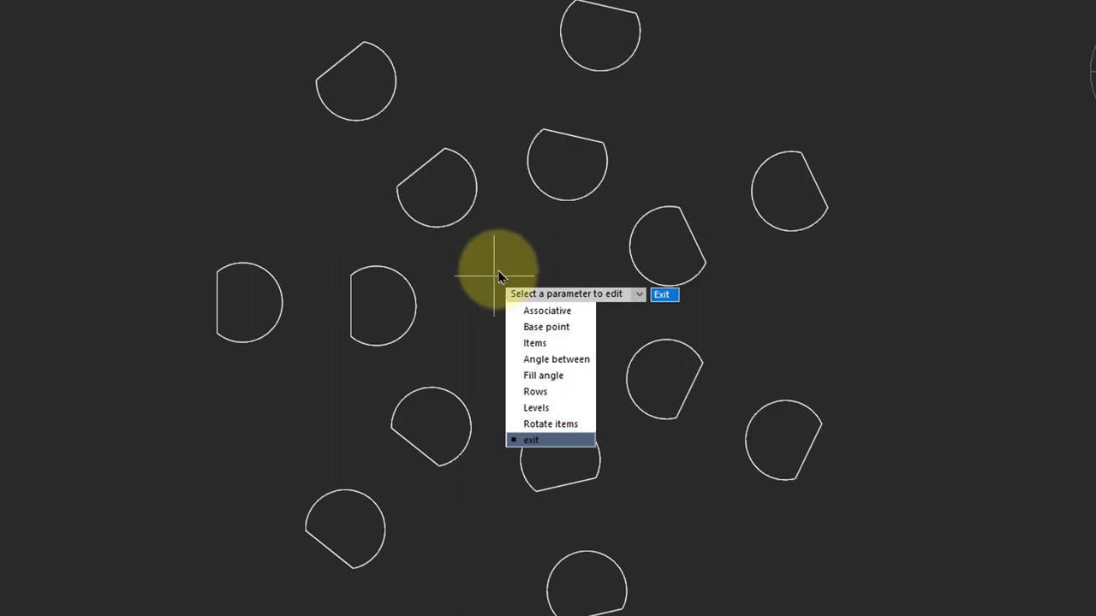
# Step: Turn off item rotation so the D shapes stay upright, then undo the polar array
pyautogui.click(551, 424)
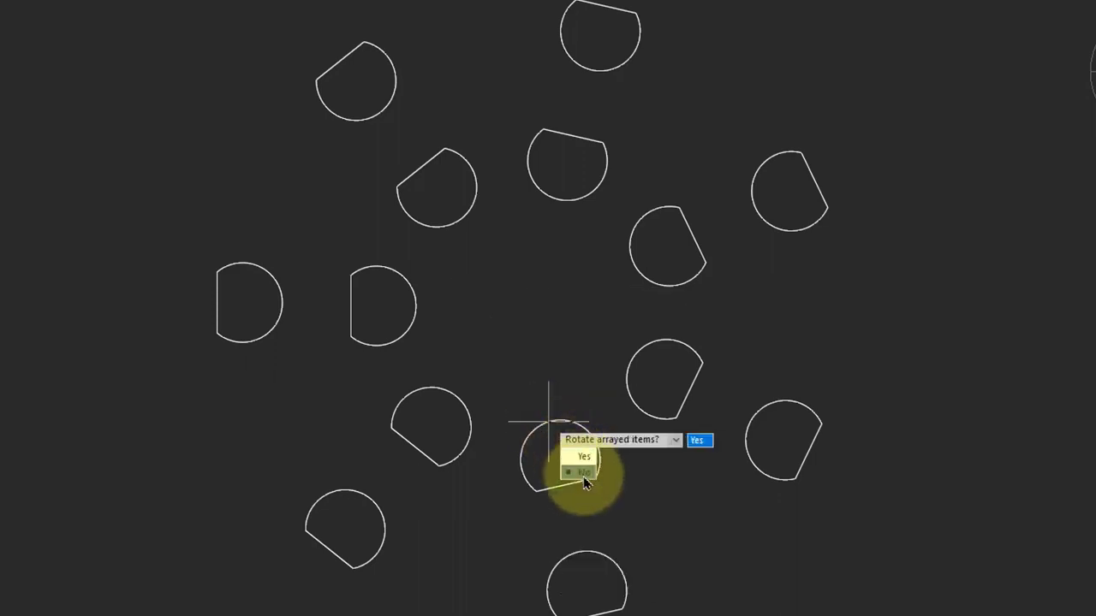
pyautogui.click(585, 472)
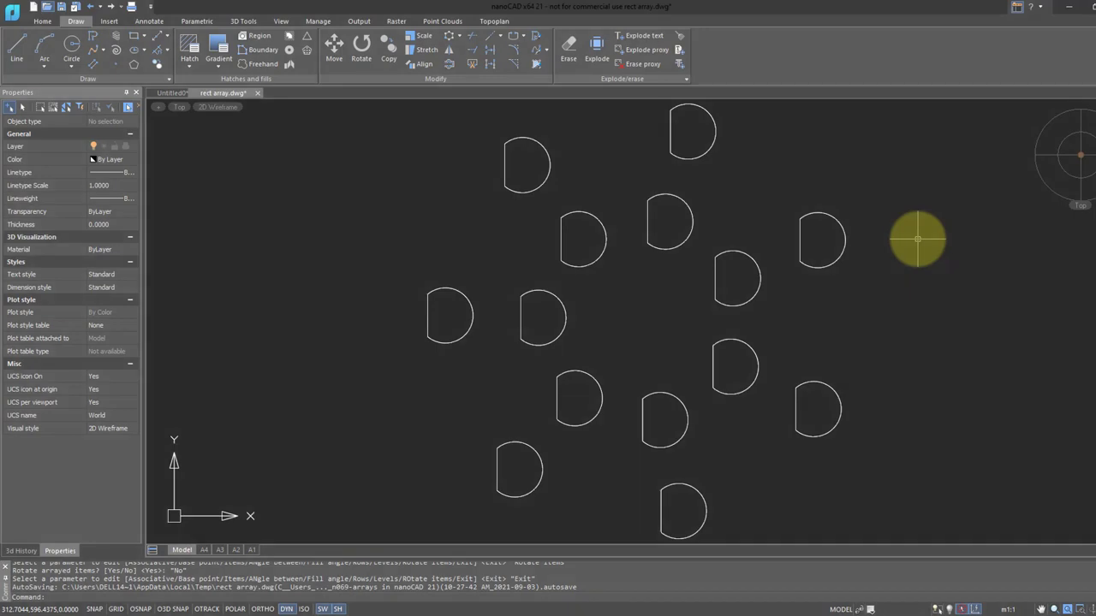
pyautogui.write('u')
pyautogui.press('Return')
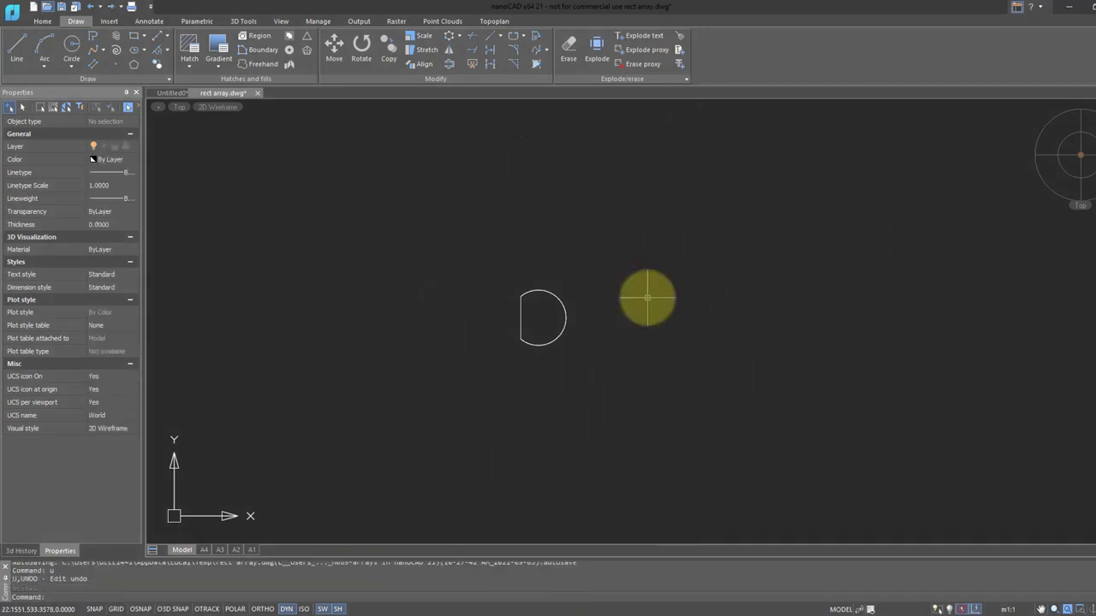